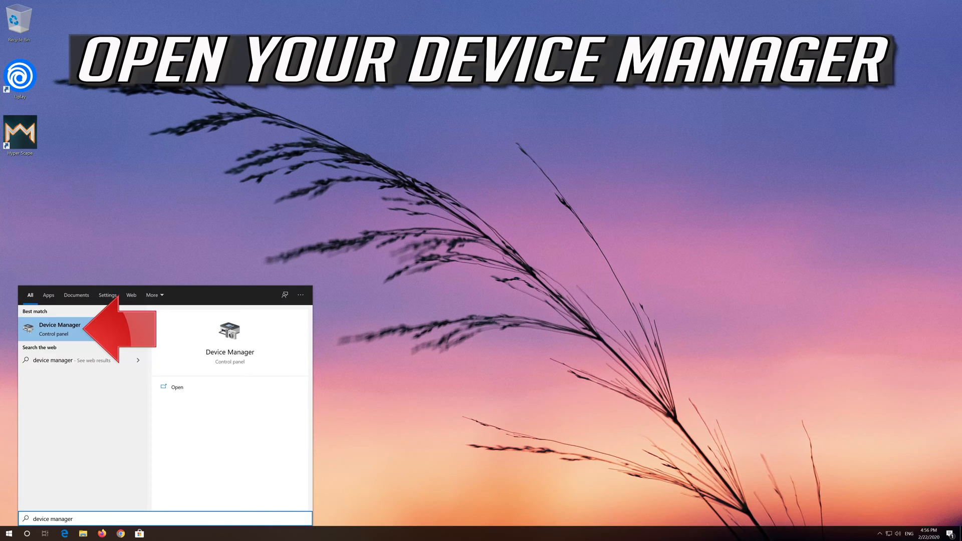
Open Device Manager and expand the Display adapters category.
click(88, 328)
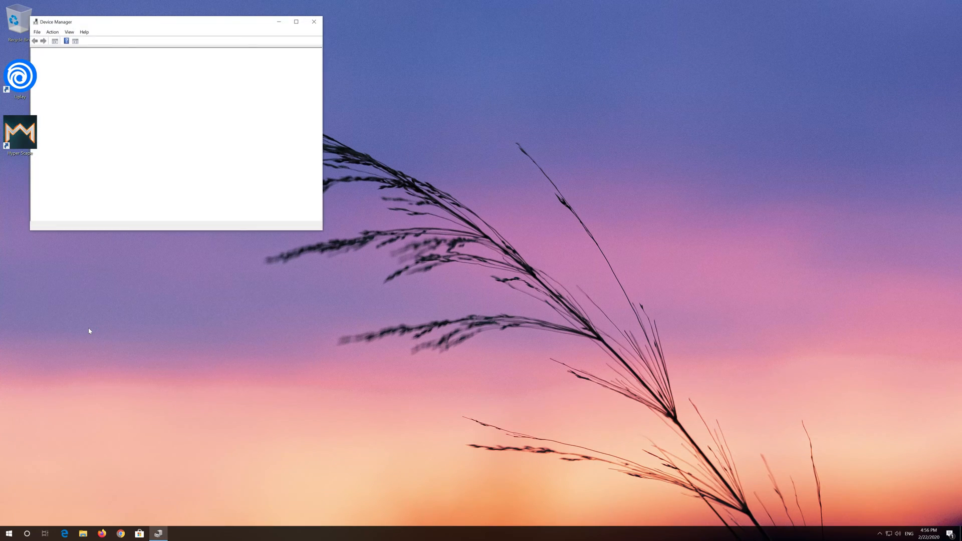
drag(177, 23, 461, 134)
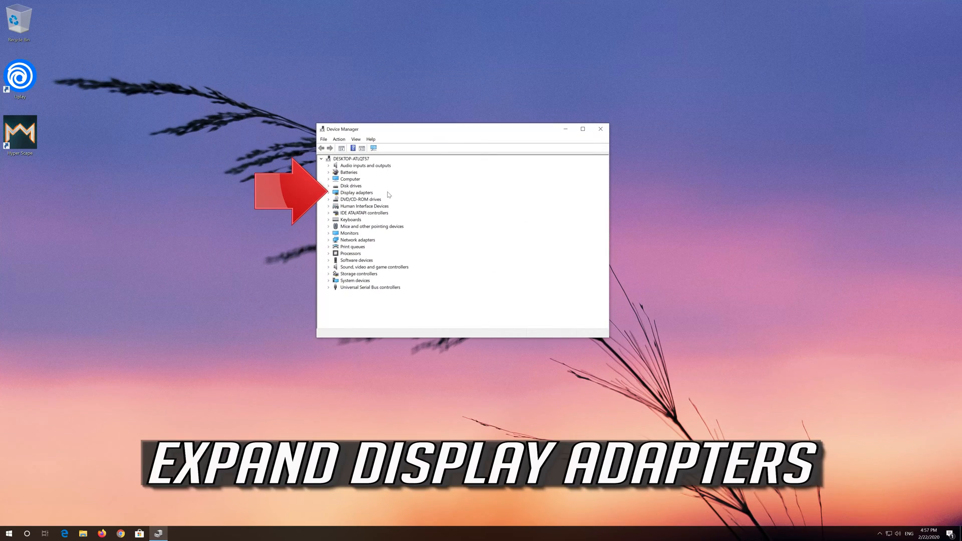
click(329, 193)
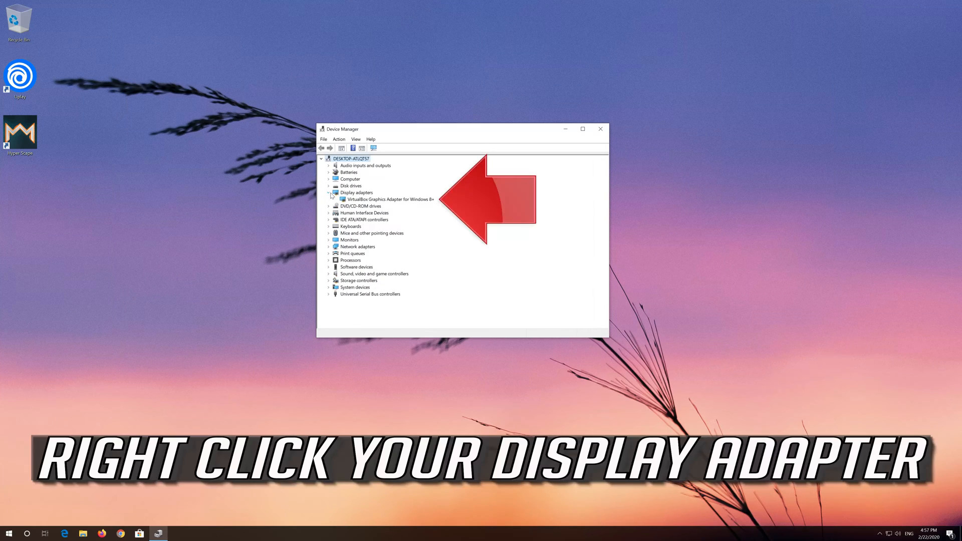
Show the driver information in the properties of the VirtualBox Graphics Adapter for Windows 8+.
click(345, 201)
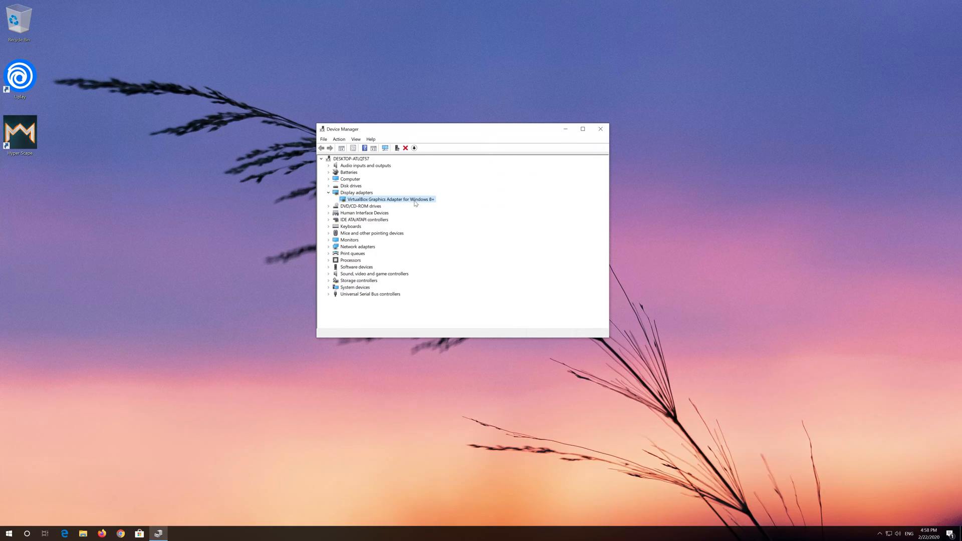
right_click(415, 201)
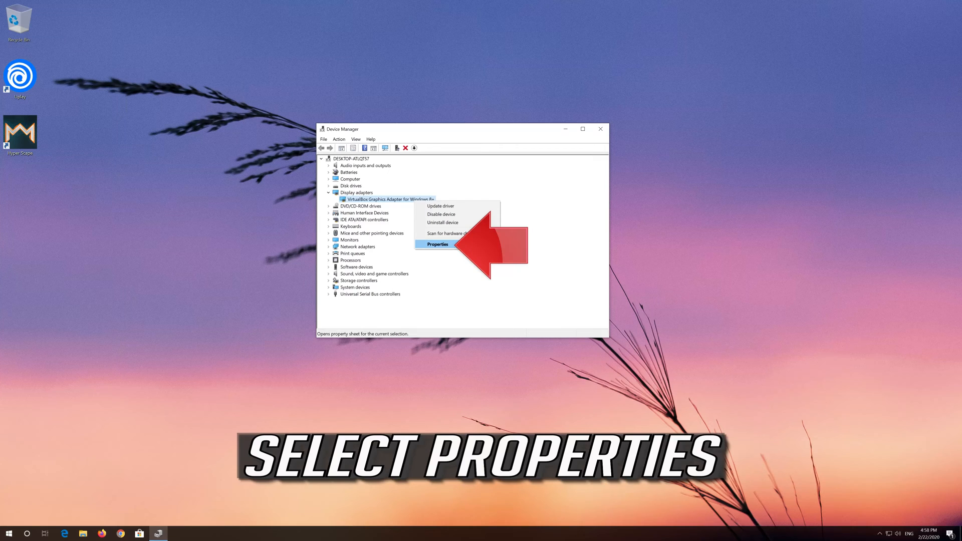
click(457, 244)
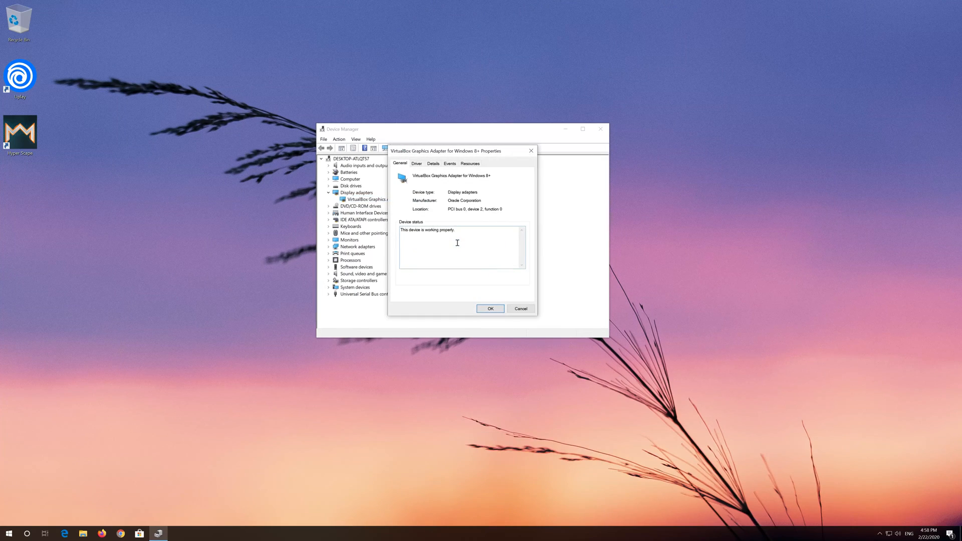
click(416, 164)
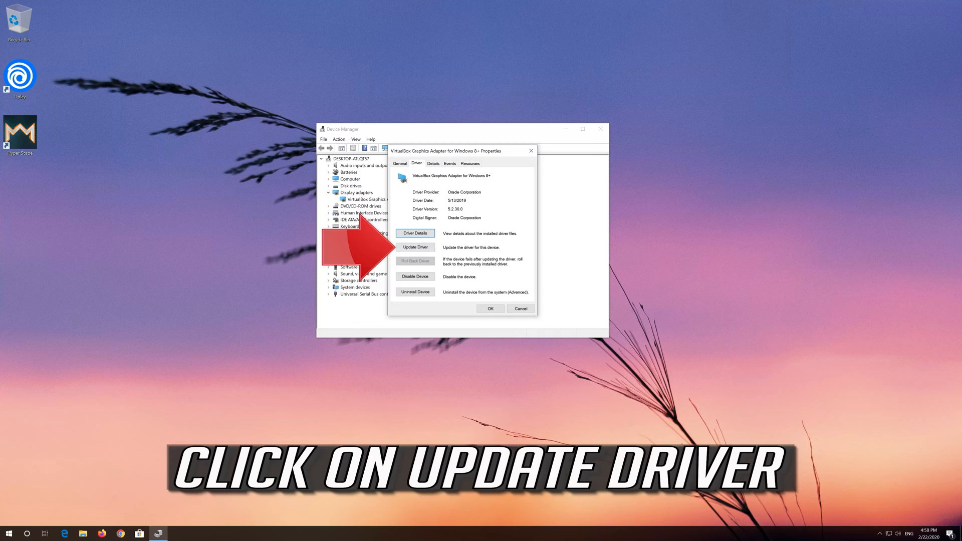
Search automatically for an updated graphics adapter driver, and check for updates through Windows Update.
click(419, 250)
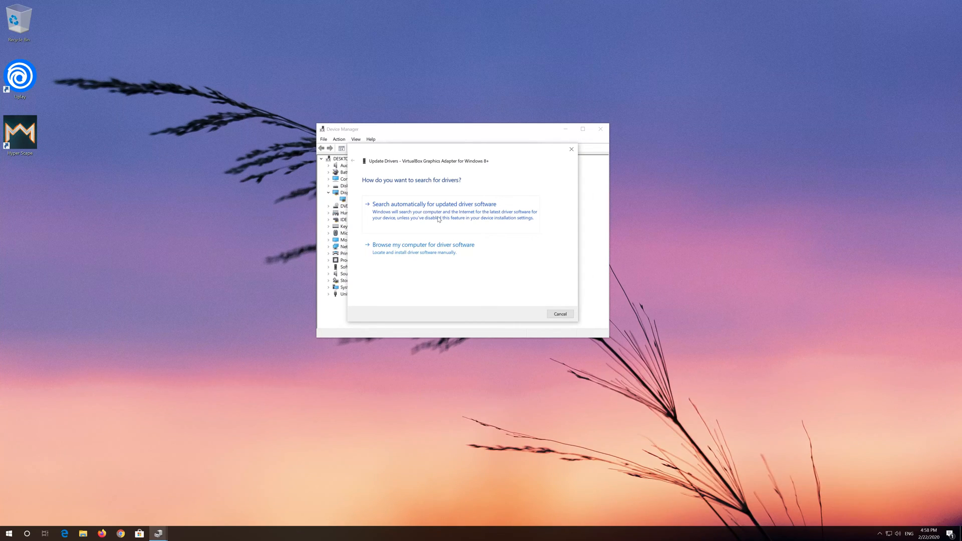
click(438, 219)
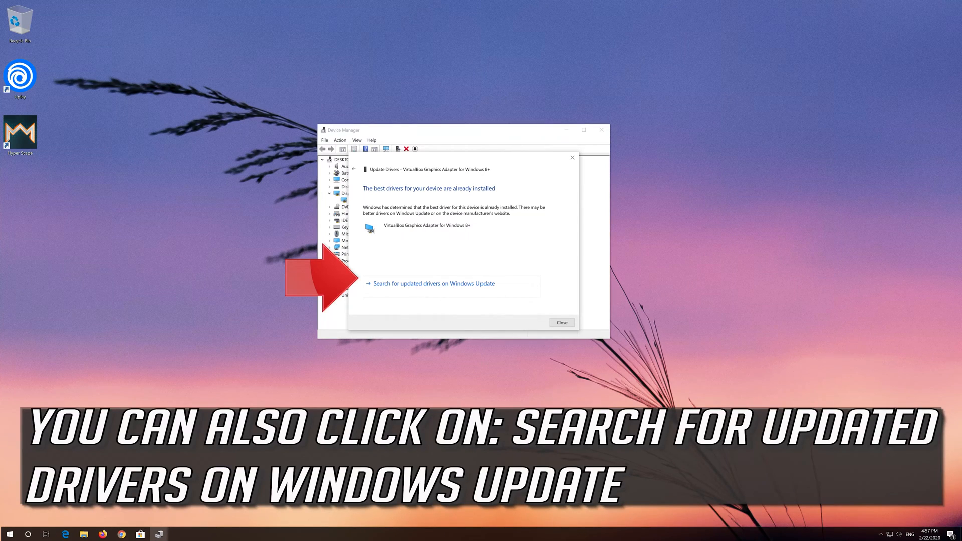
click(424, 283)
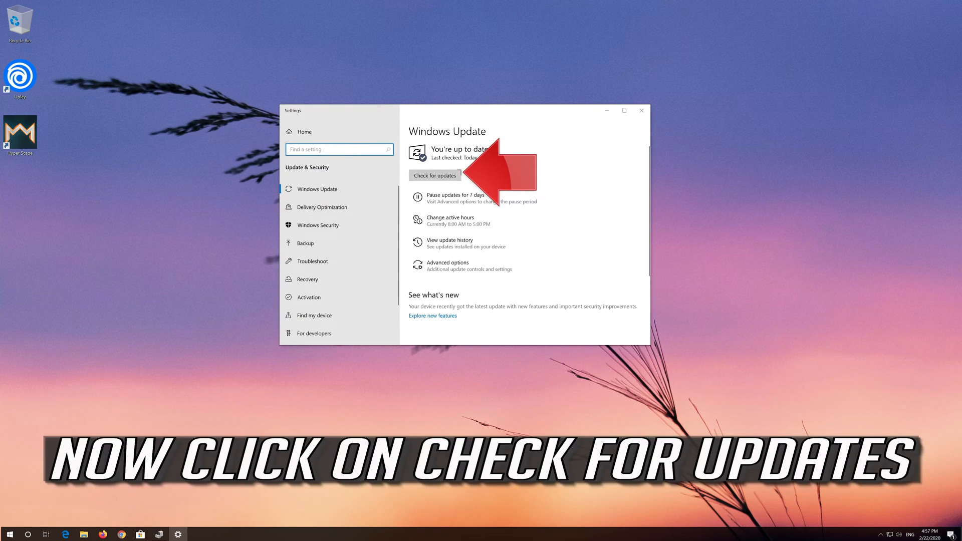
click(435, 176)
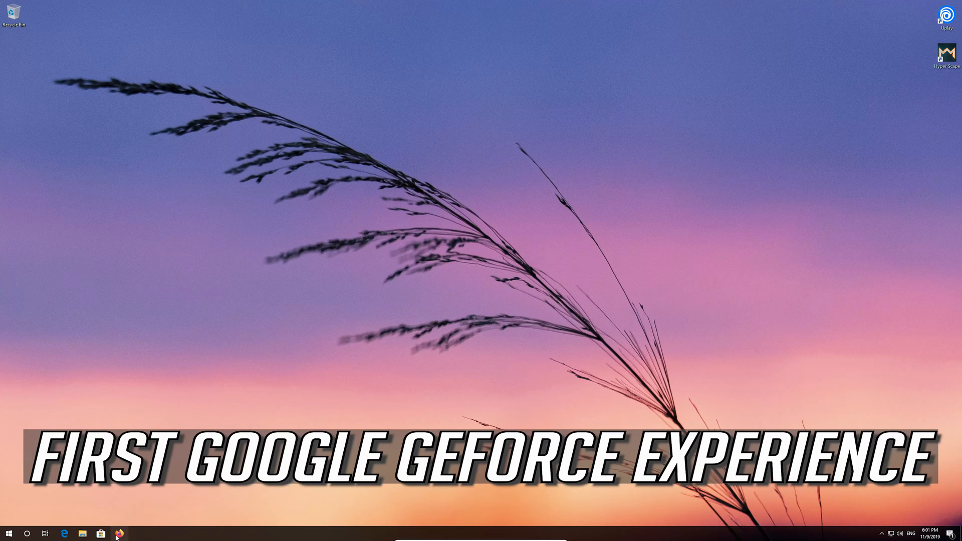
Open Firefox and search Google for "geforce experience".
click(118, 534)
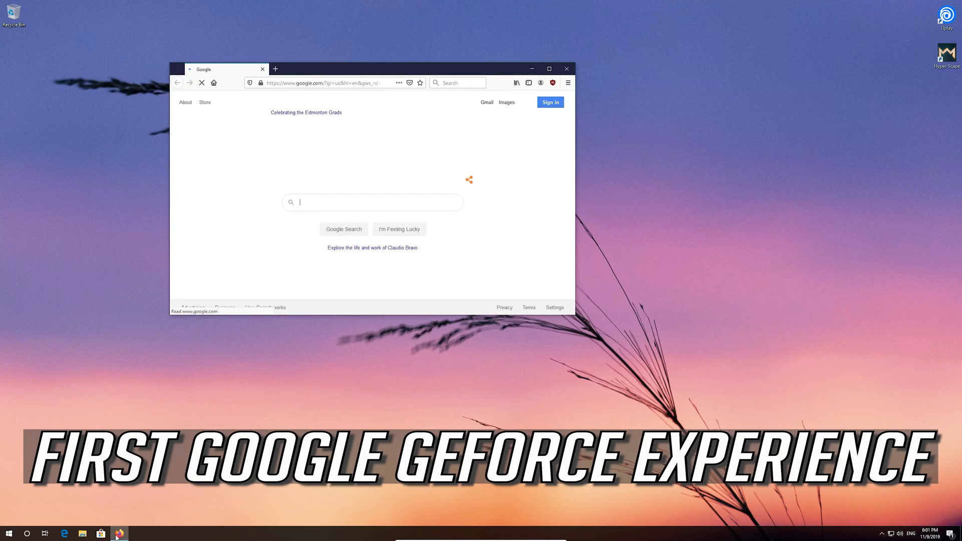
drag(403, 72, 471, 136)
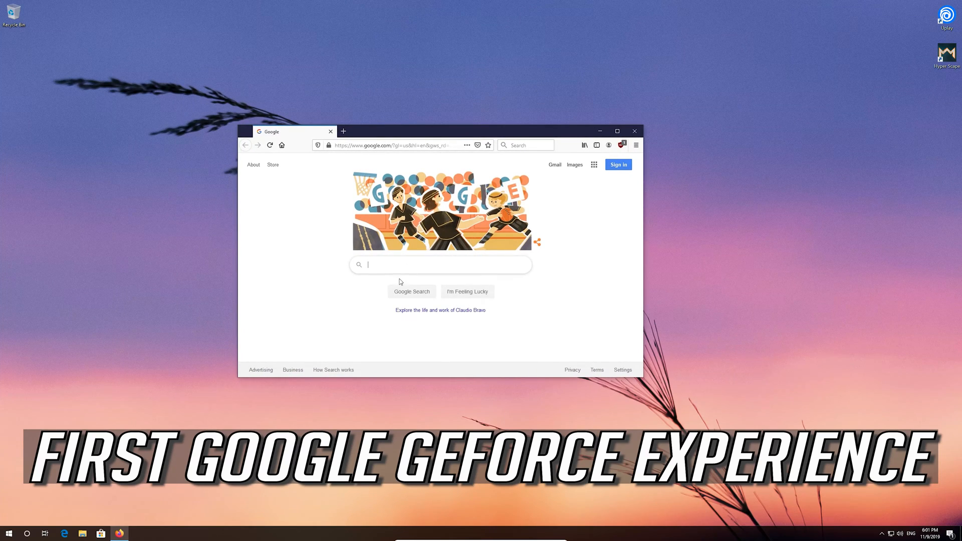
text(geforc)
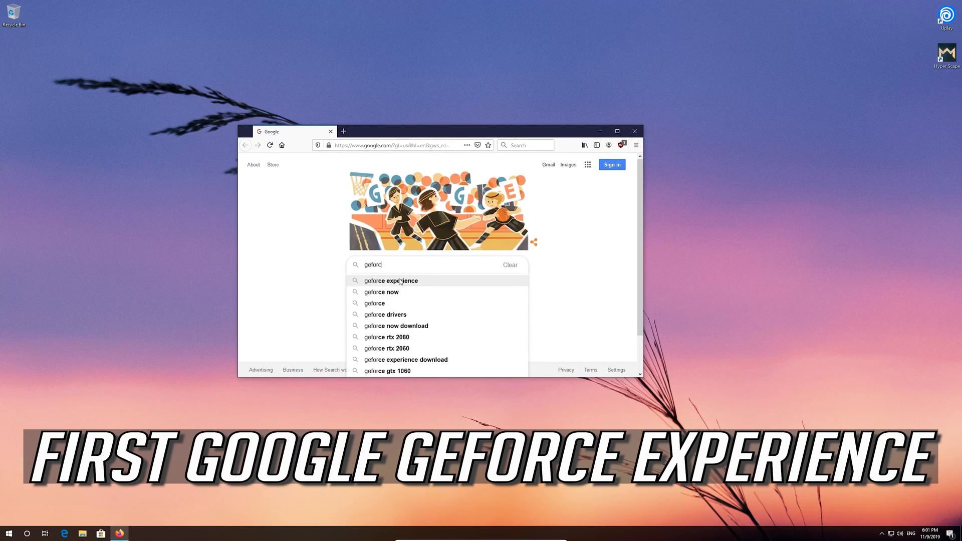
text(e expe)
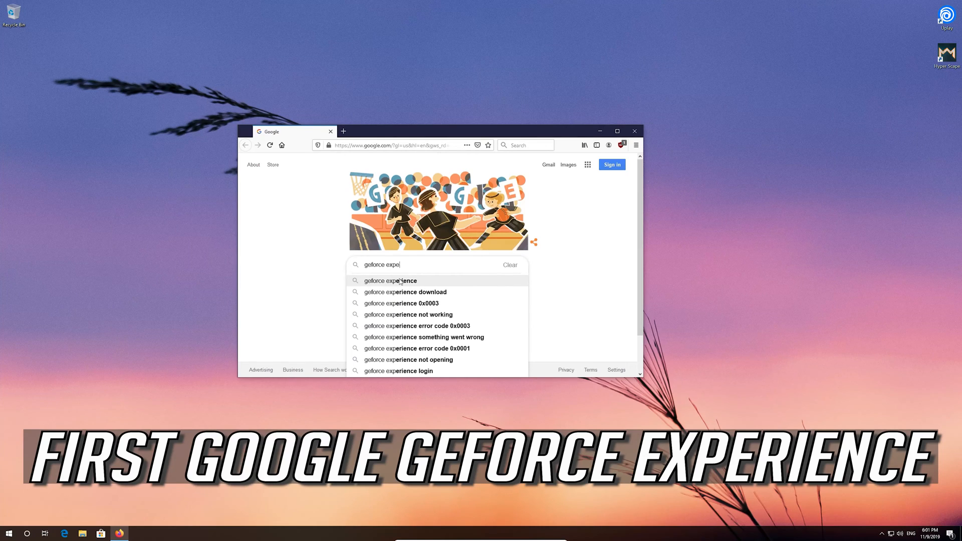
text(rience)
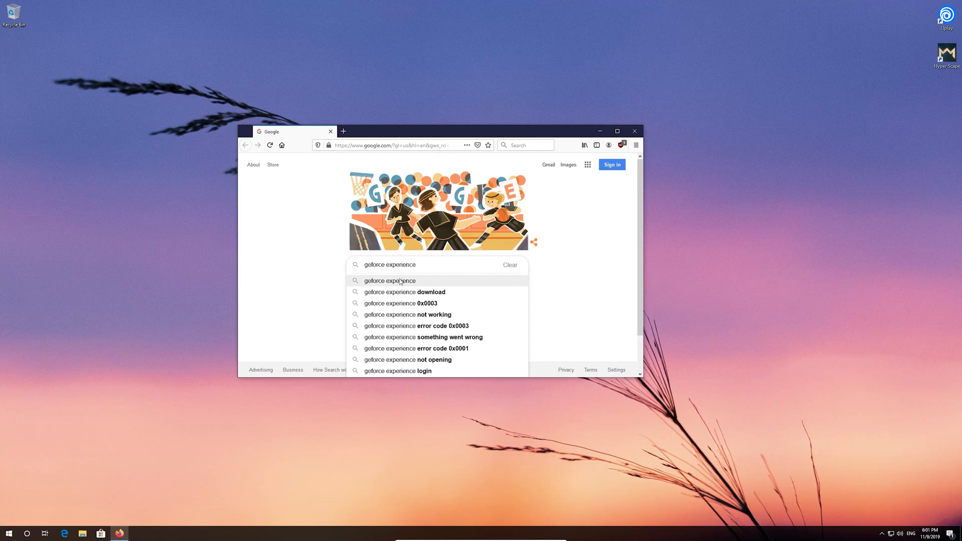
click(401, 281)
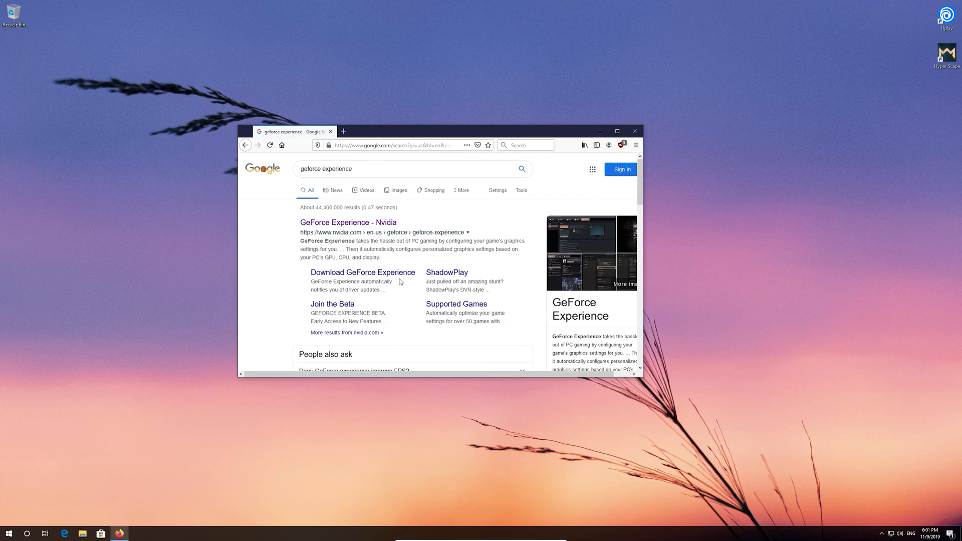
Download the GeForce Experience installer from Nvidia's GeForce Experience page and save the file.
click(363, 223)
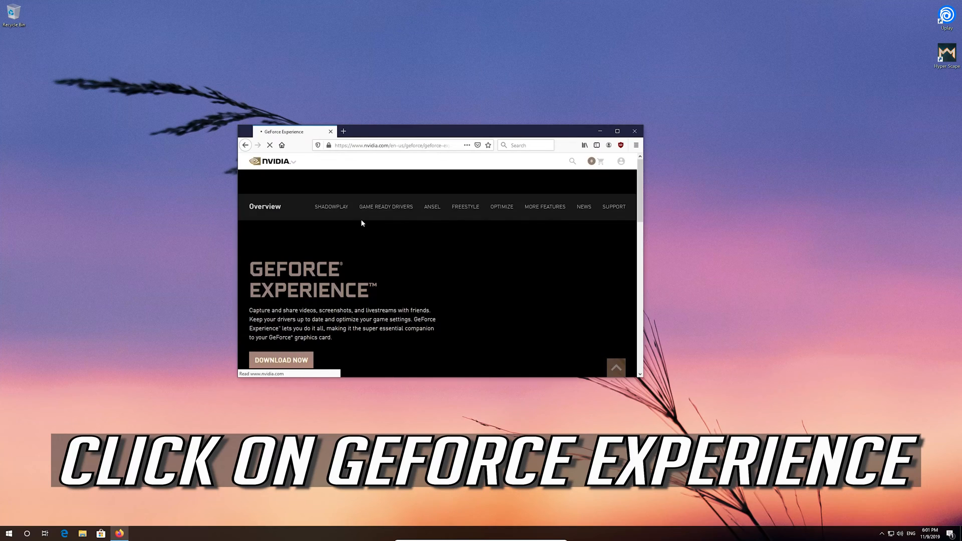
scroll(363, 223, down, 4)
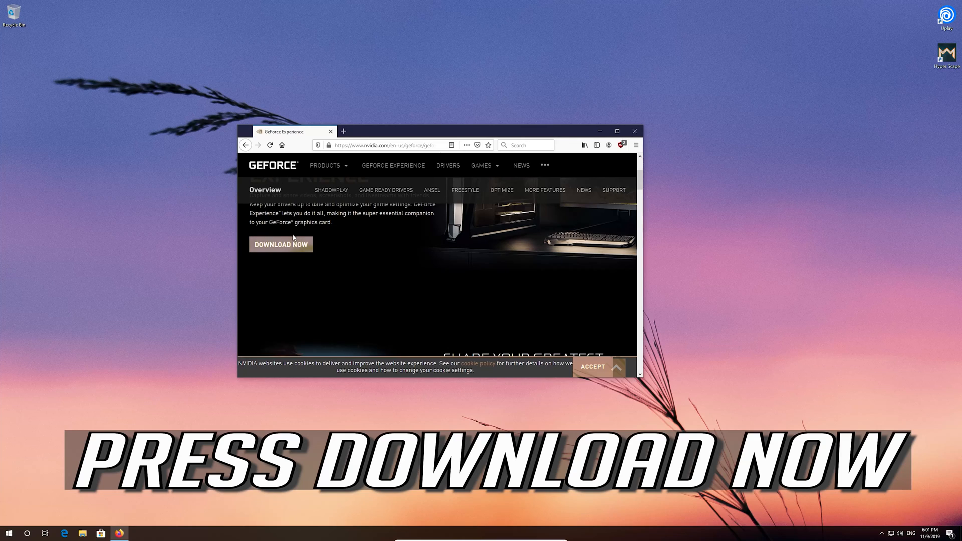
click(278, 251)
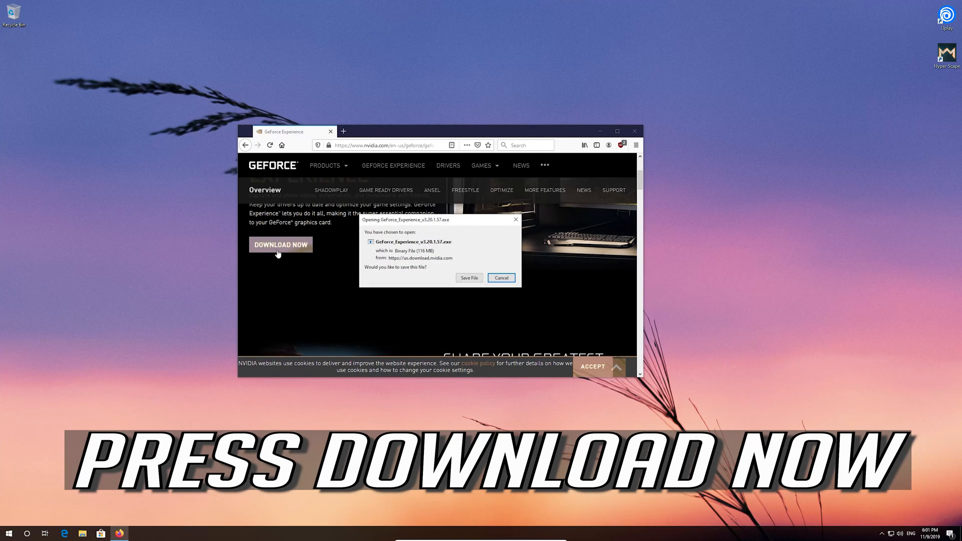
click(462, 279)
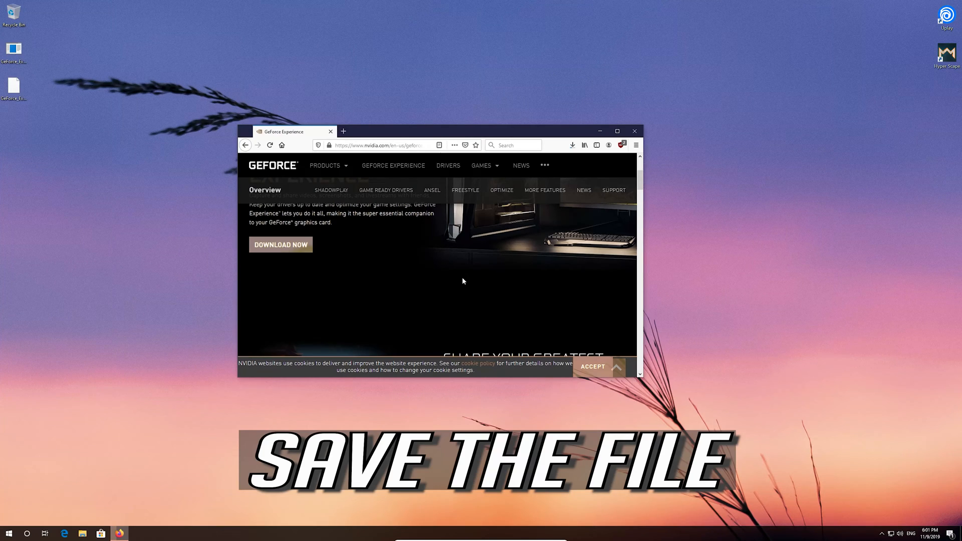
Close the browser and run the downloaded GeForce Experience installer, allowing it to make changes to the device.
click(572, 146)
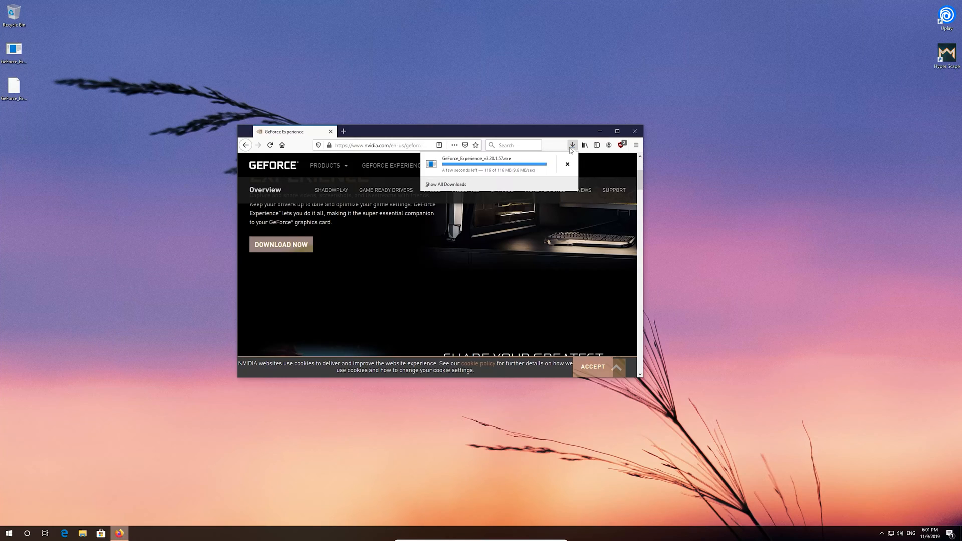
click(635, 132)
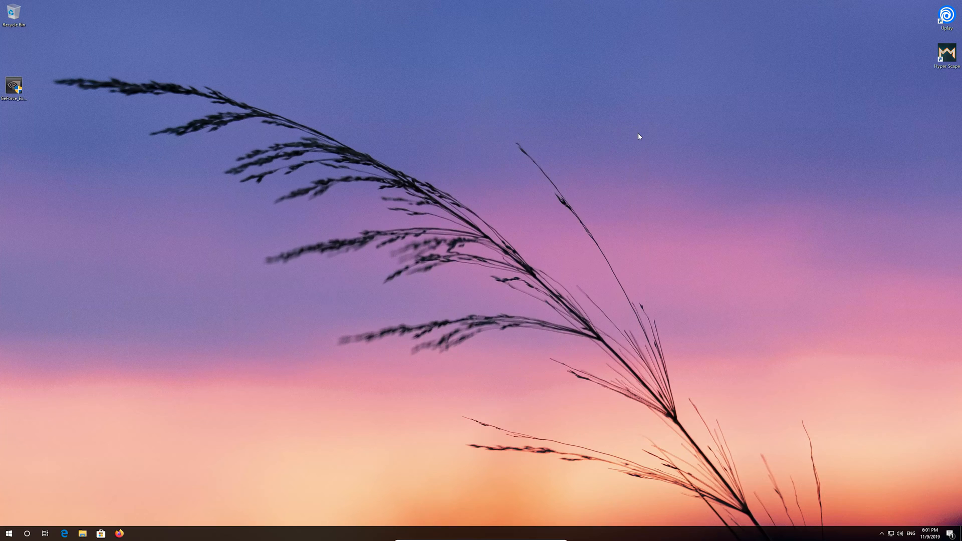
double_click(15, 88)
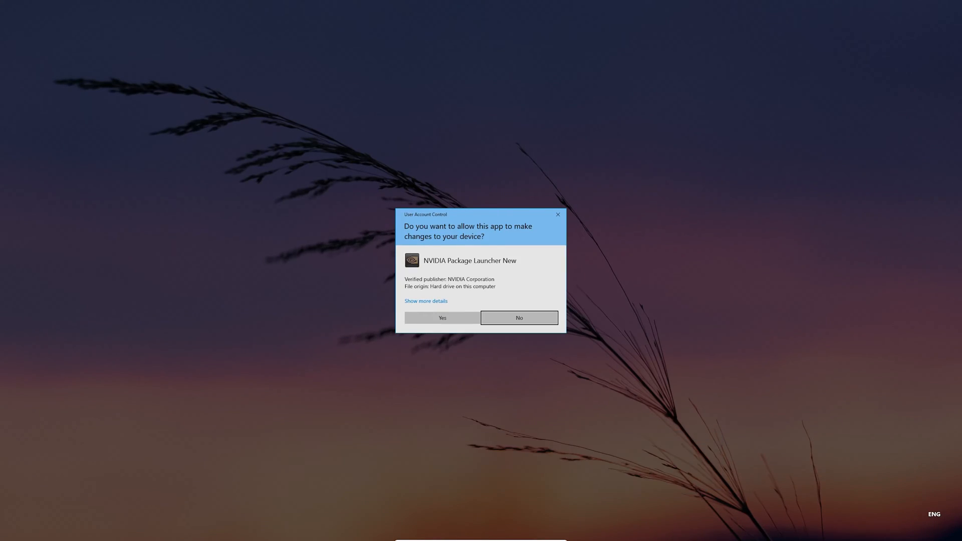
click(443, 317)
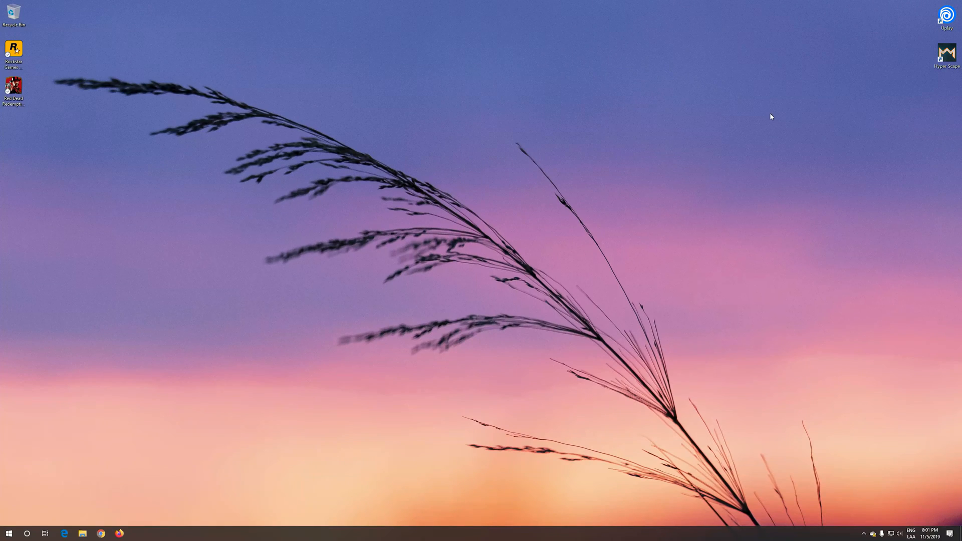
Search Windows for "gforce experience" and open the GeForce Experience app.
key(super)
text(gf)
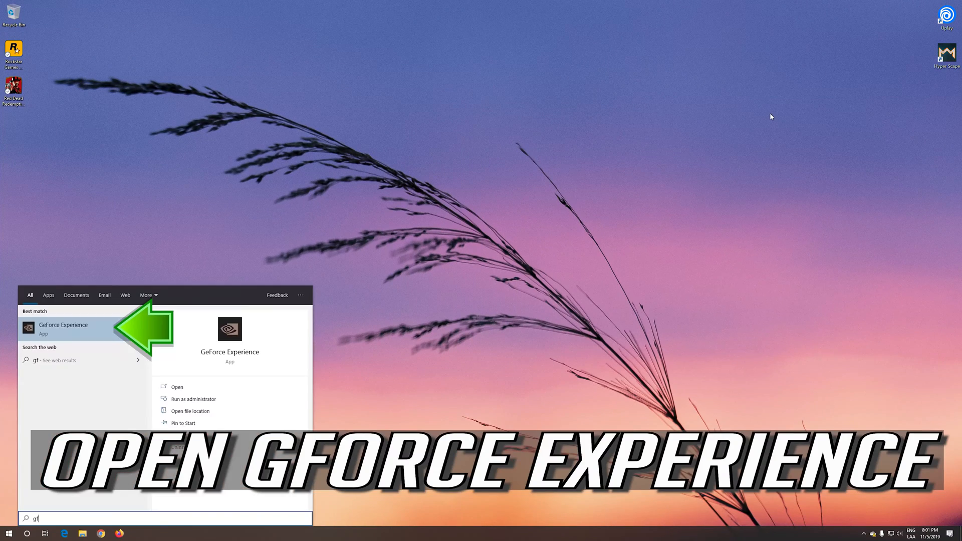
text(orce experience)
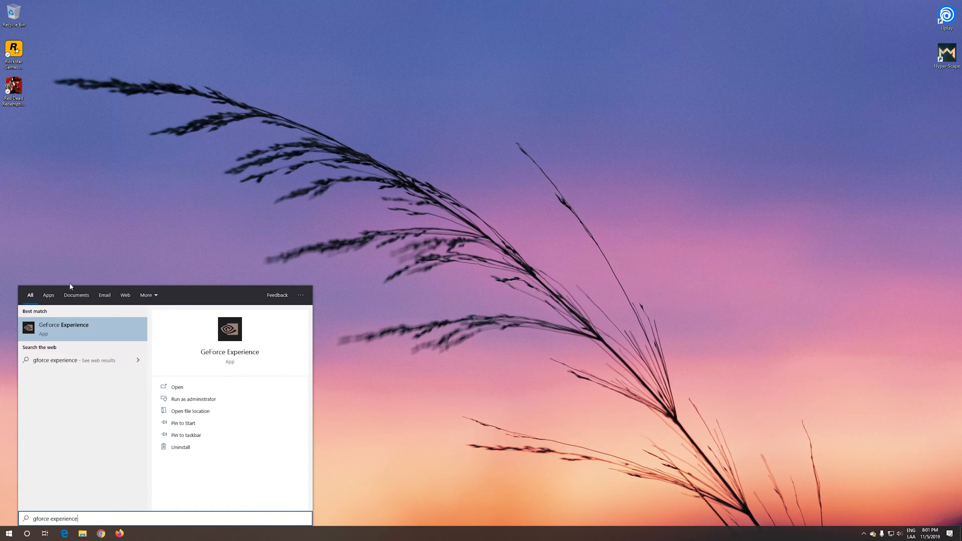
click(76, 331)
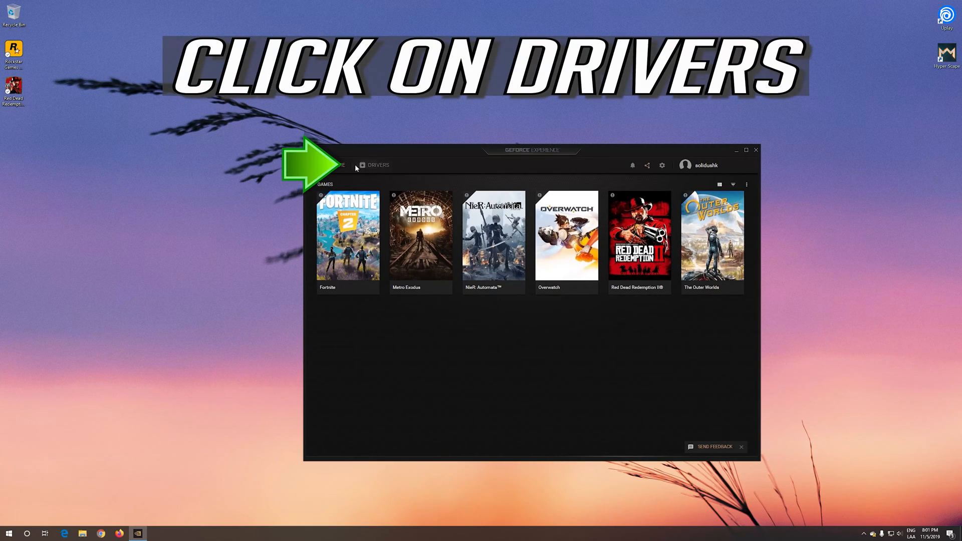
Start a custom installation of the available GeForce Game Ready Driver, version 441.12.
click(381, 169)
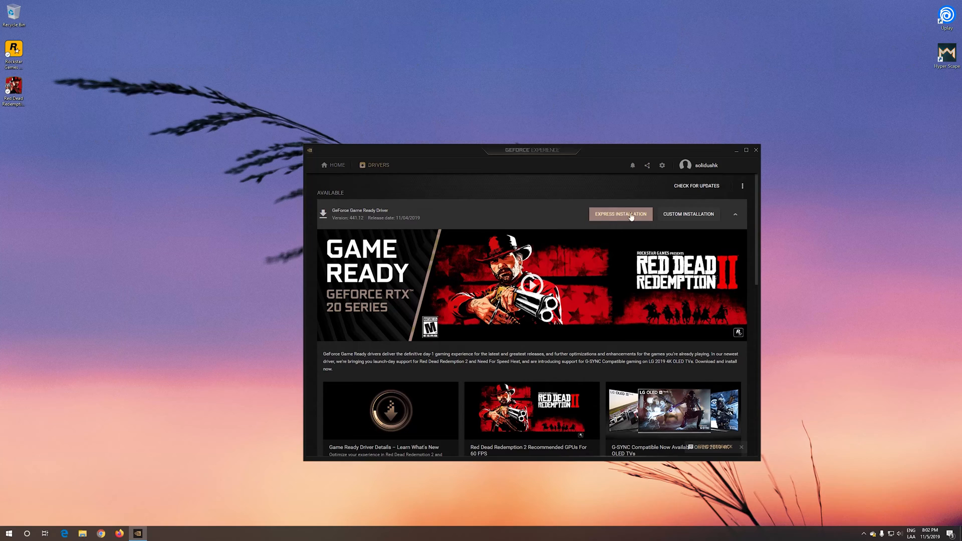
click(700, 215)
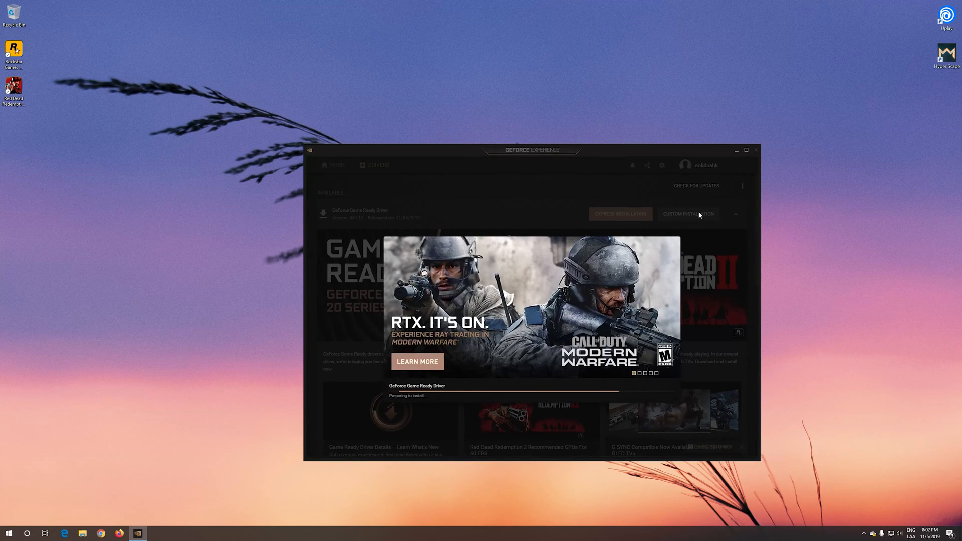